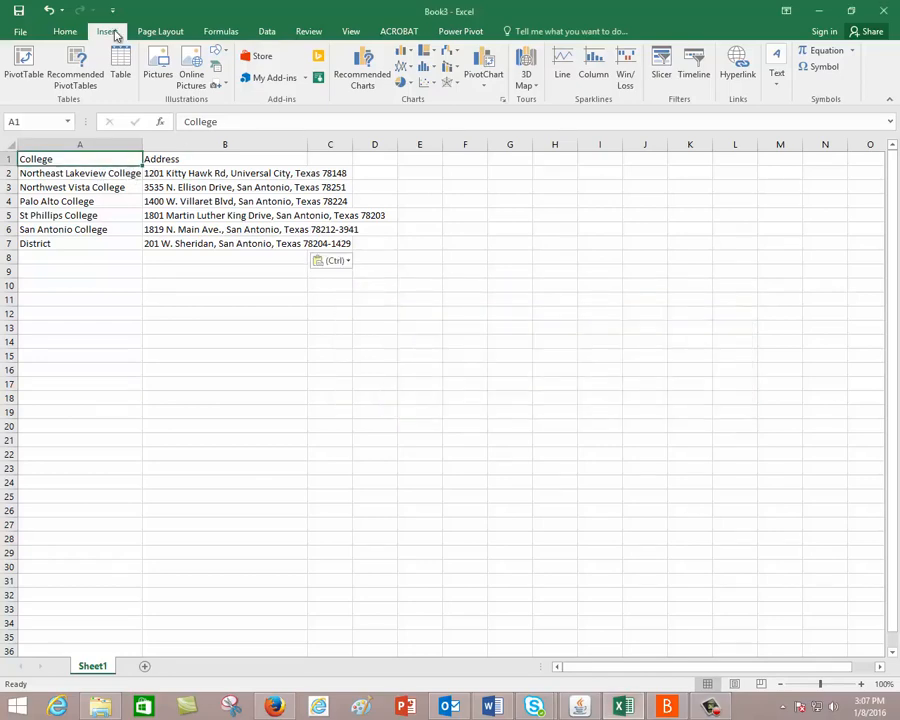
# Open 3D Maps for the college address data and set the Address location field's type to Full Address
pyautogui.click(529, 86)
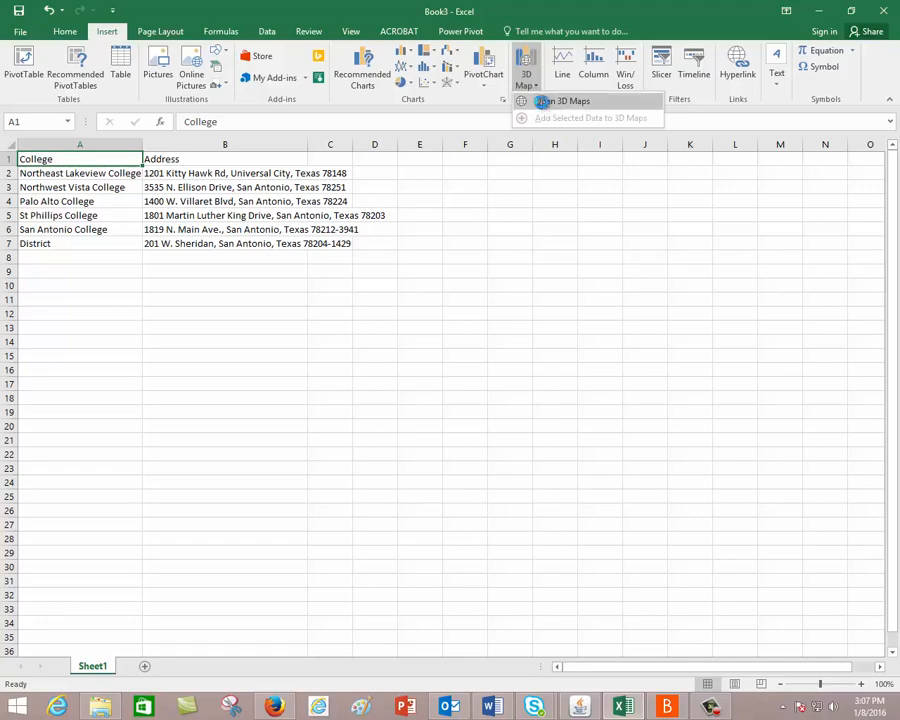
pyautogui.click(541, 102)
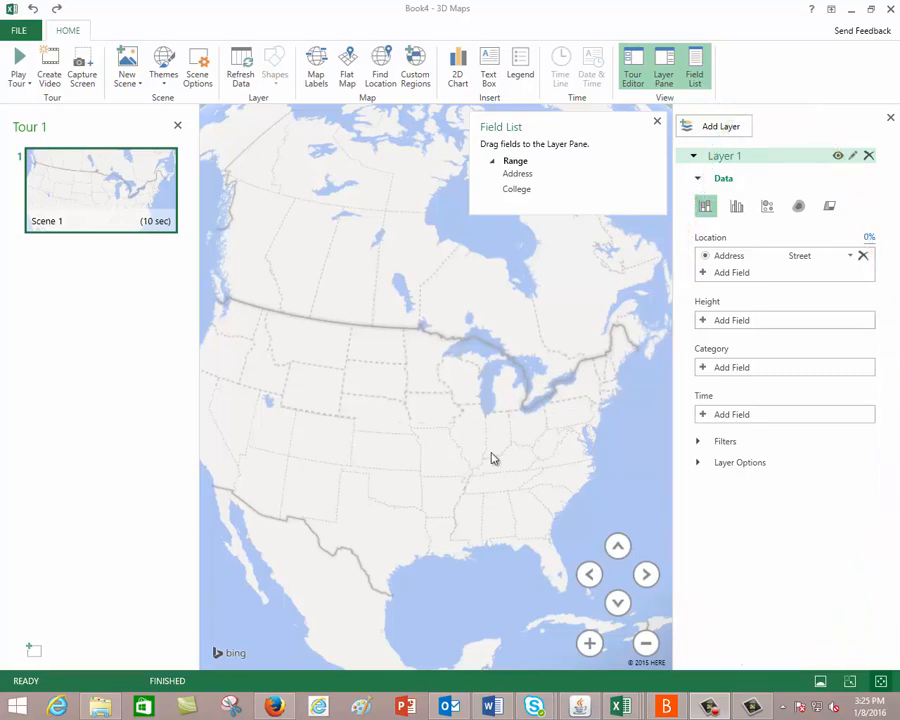
pyautogui.click(851, 258)
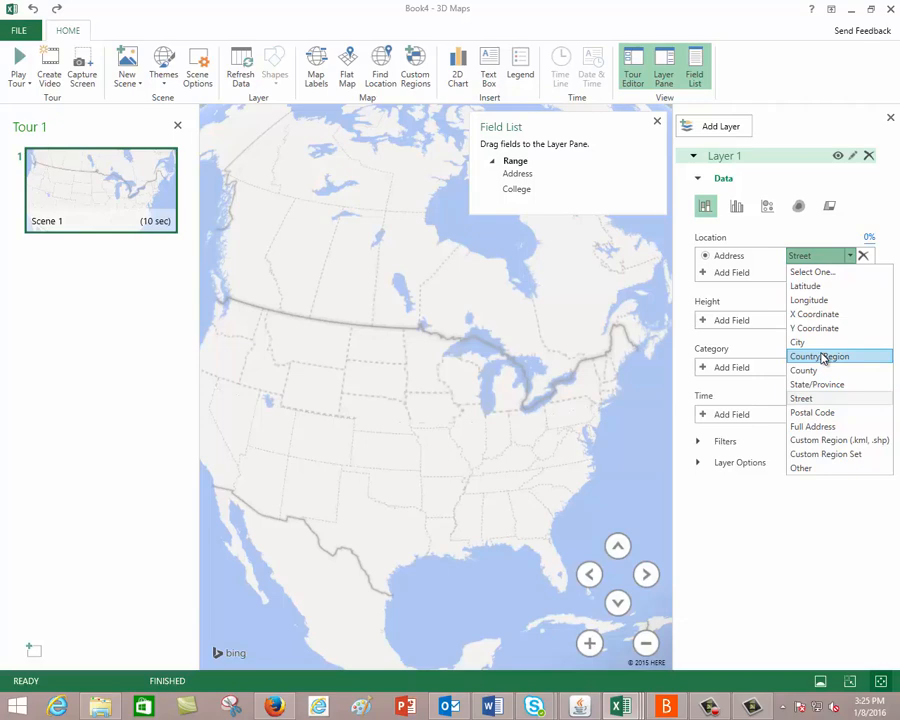
pyautogui.click(812, 427)
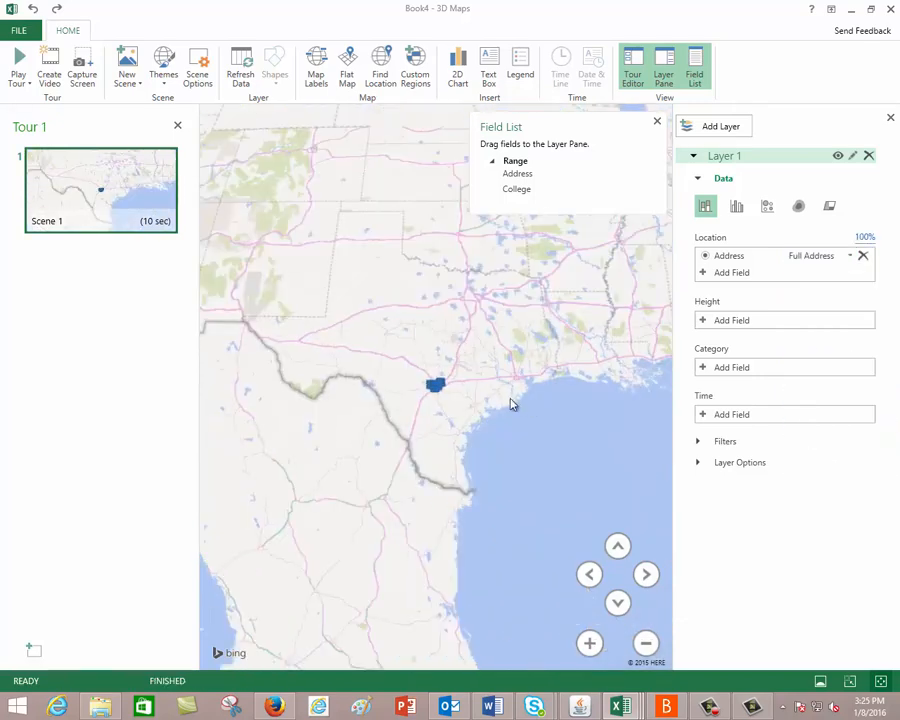
# Turn on map labels for the area around the plotted San Antonio college locations
pyautogui.moveTo(443, 400)
pyautogui.click(589, 643)
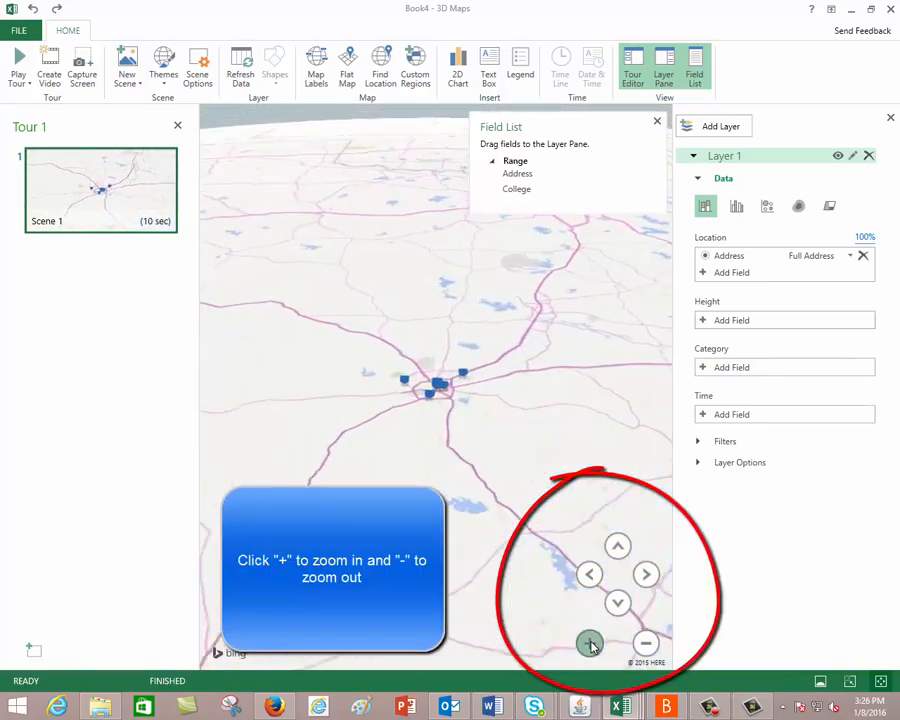
pyautogui.click(589, 643)
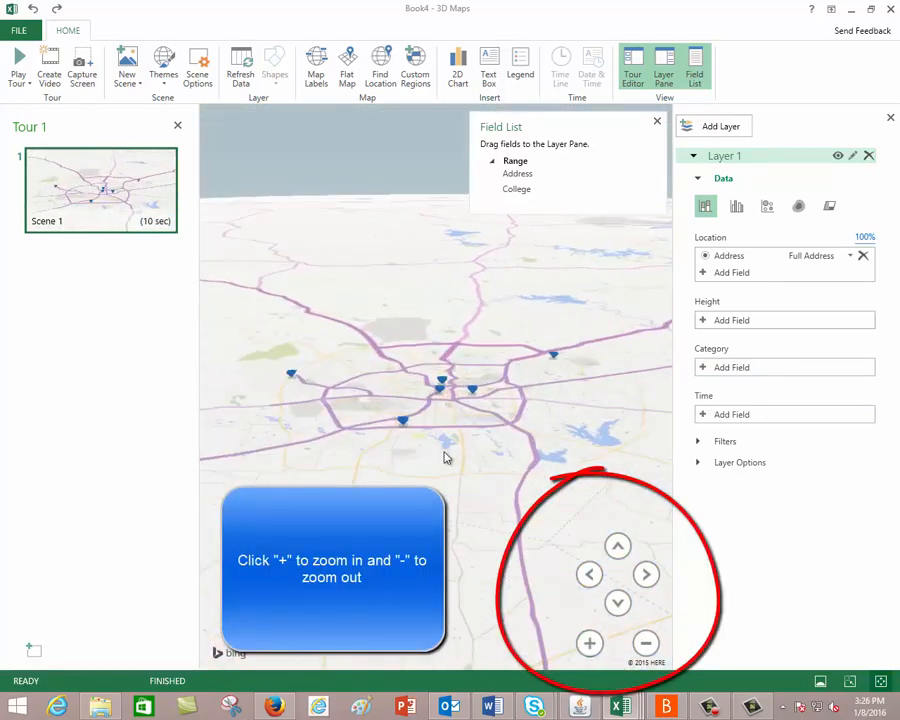
pyautogui.click(320, 86)
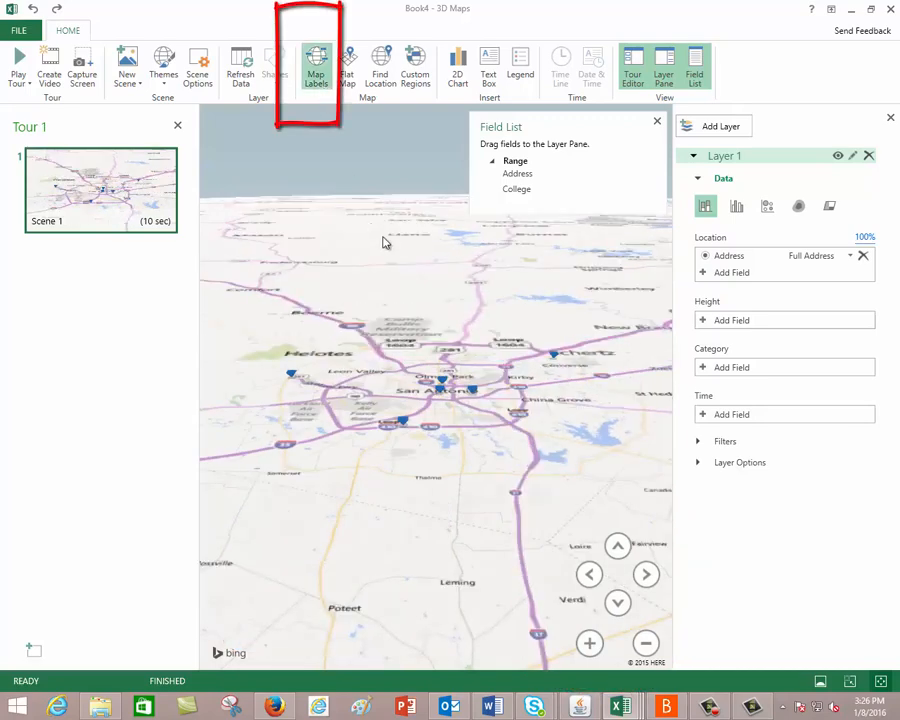
pyautogui.click(591, 645)
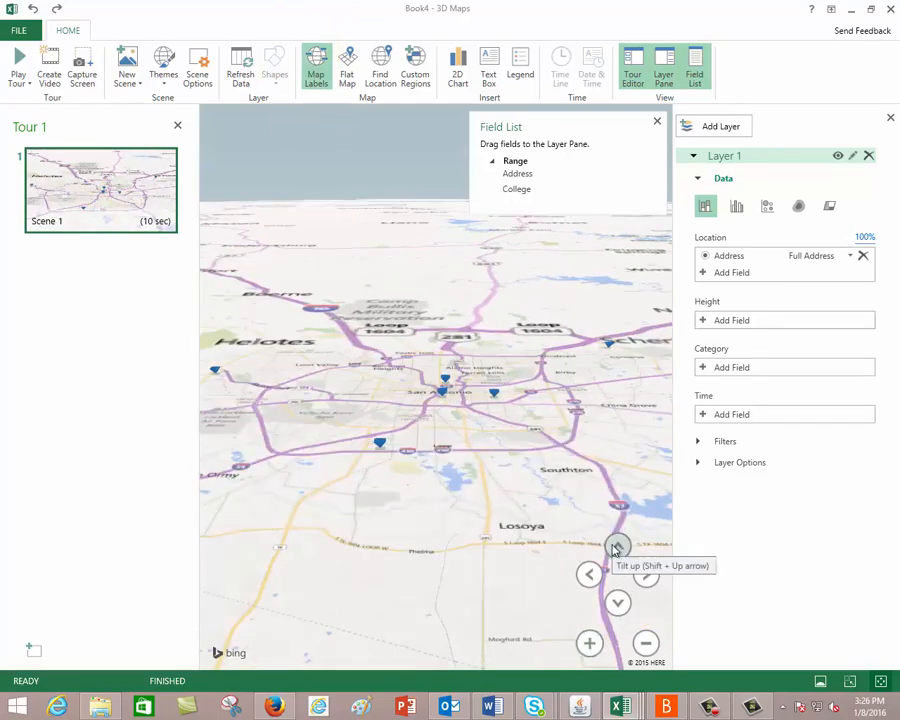
# Add the College field as the category of Layer 1
pyautogui.click(726, 372)
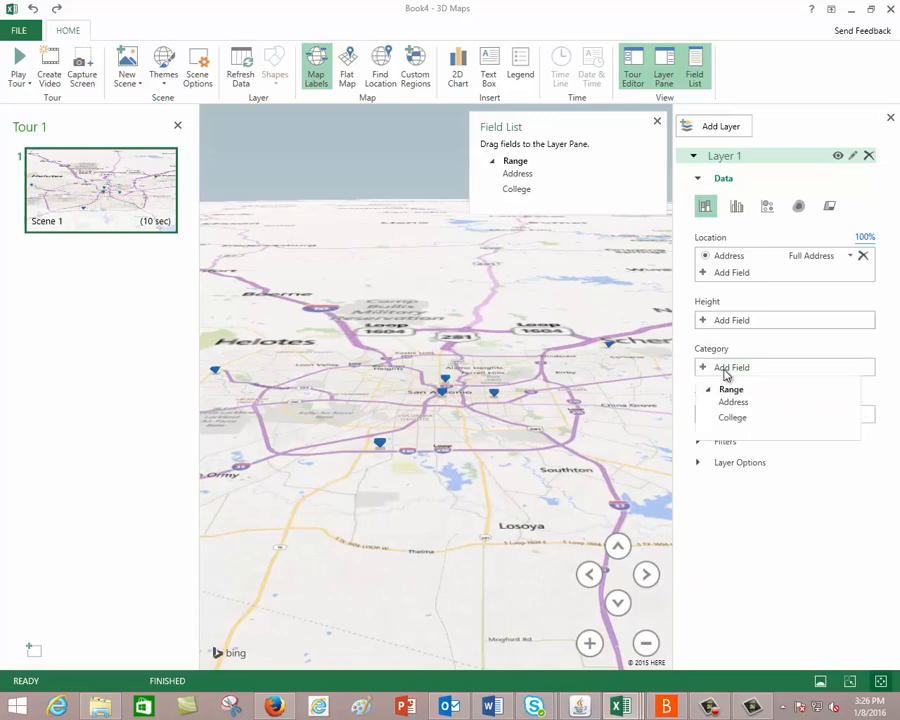
pyautogui.click(729, 420)
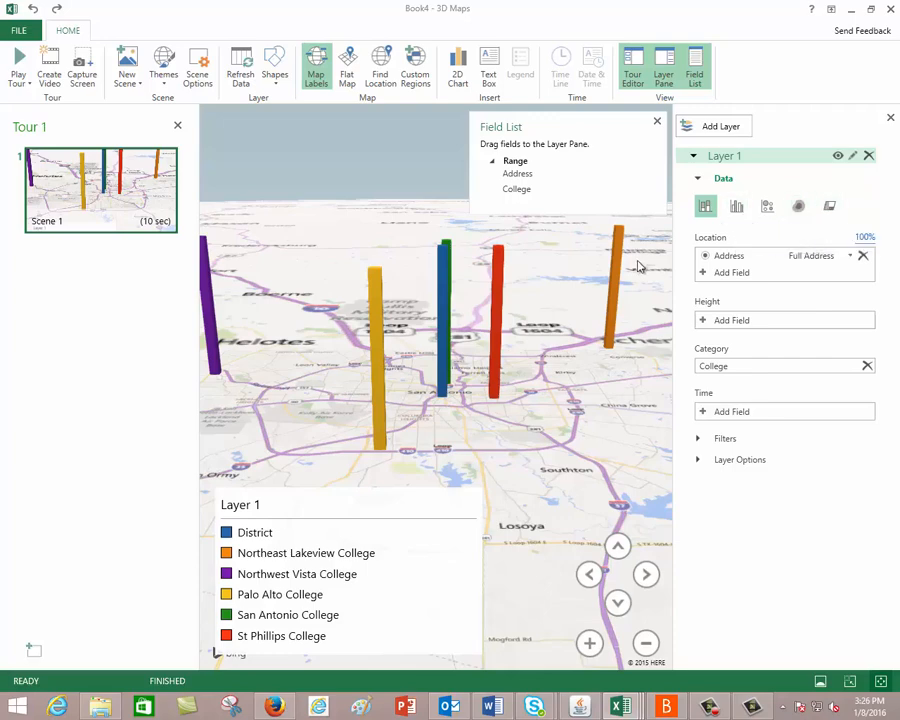
pyautogui.moveTo(624, 270)
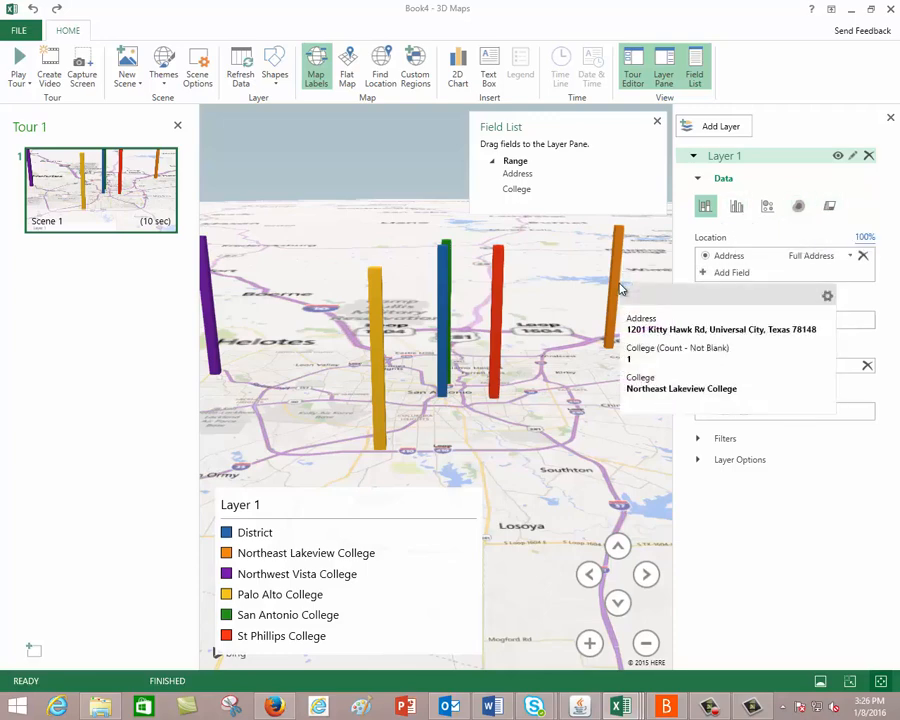
# Set the height of Layer 1's columns to 0% in the layer options
pyautogui.click(773, 464)
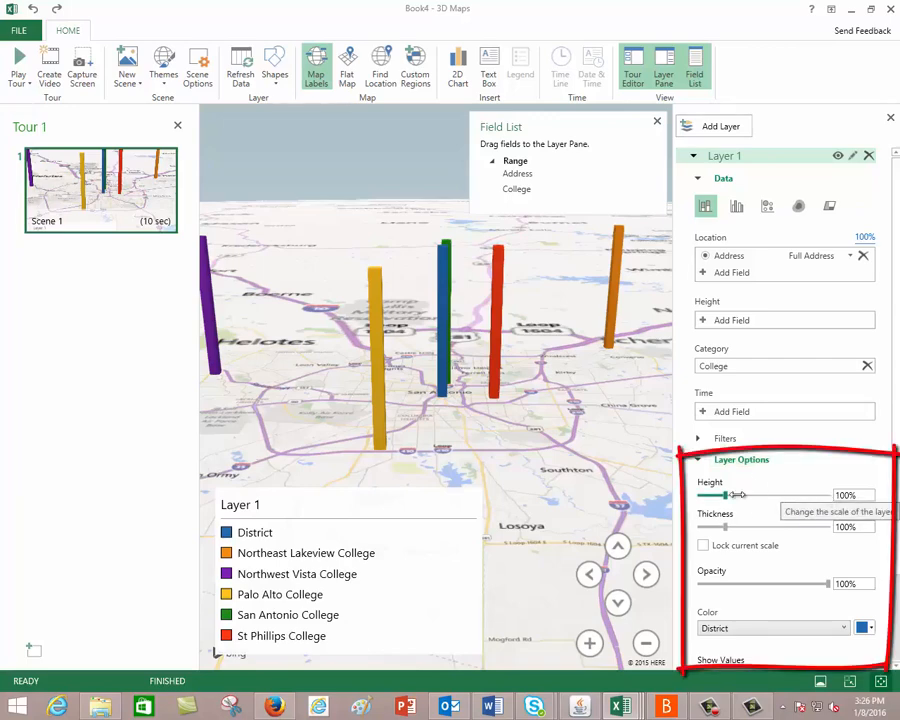
pyautogui.moveTo(728, 495); pyautogui.dragTo(698, 495)
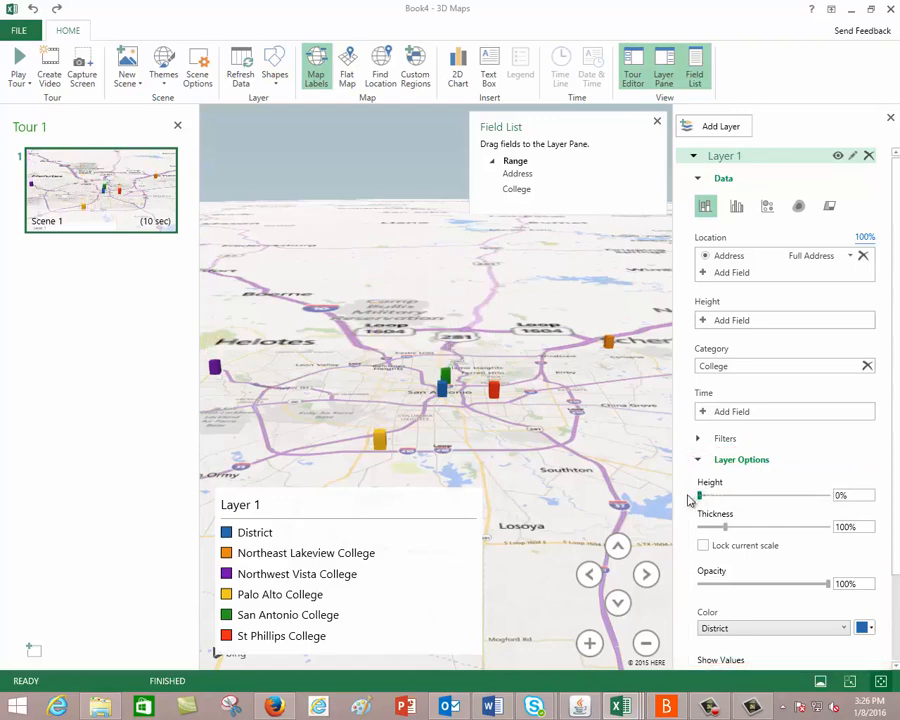
pyautogui.moveTo(499, 399)
# Change the shape of the layer's college markers to a pentagon
pyautogui.click(275, 80)
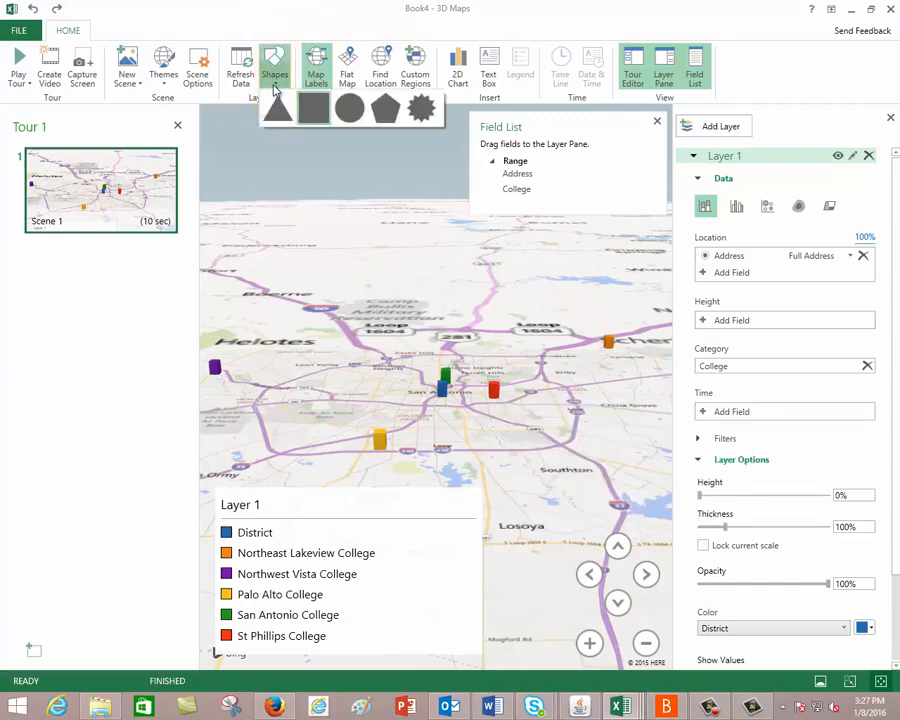
pyautogui.click(275, 80)
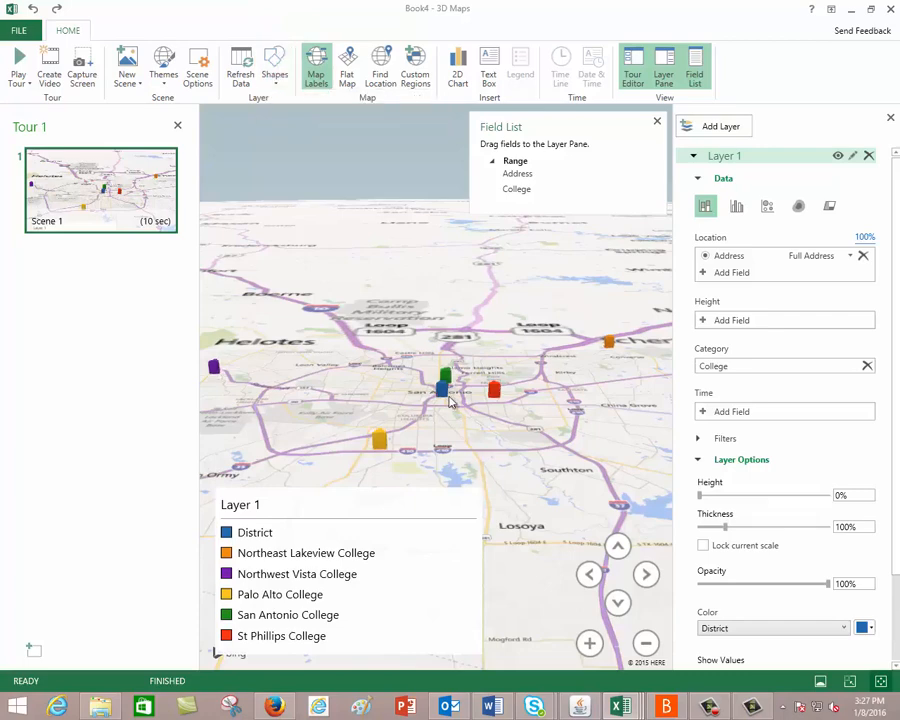
pyautogui.click(277, 84)
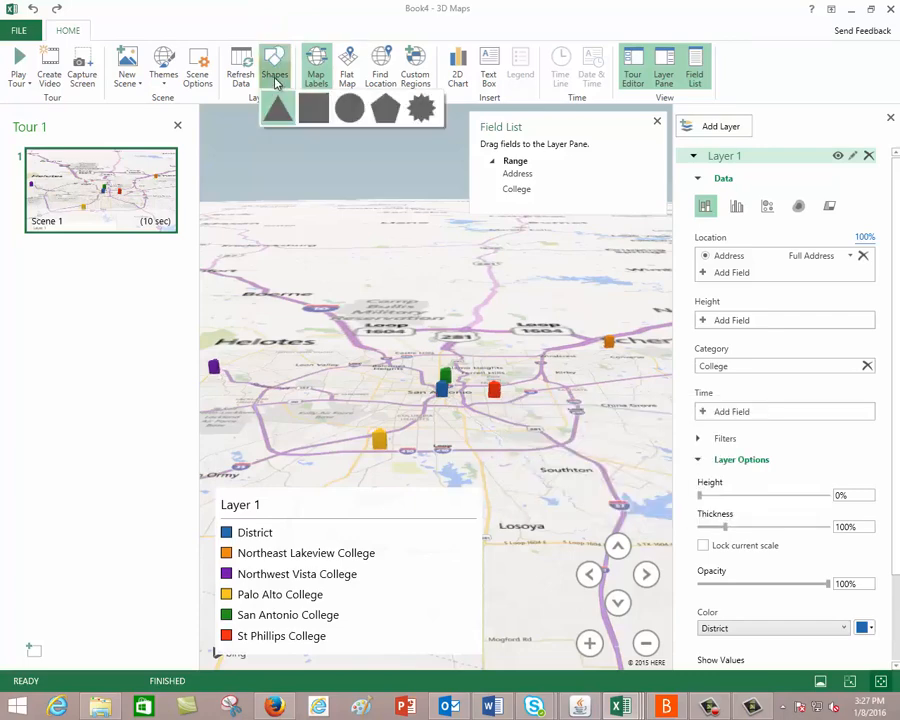
pyautogui.click(385, 117)
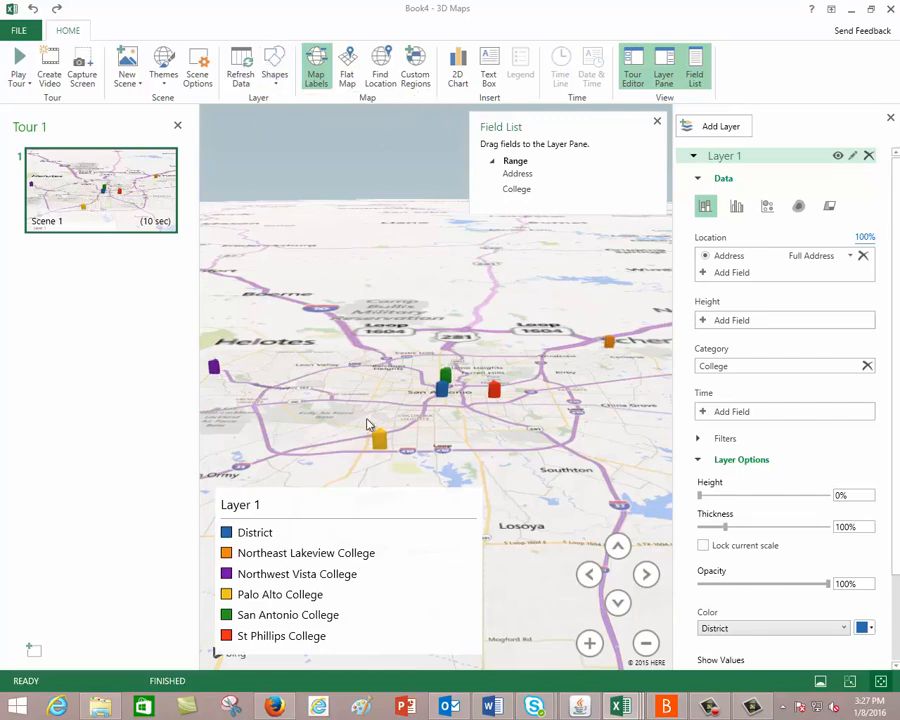
# Set the thickness of the layer's college markers to 163%
pyautogui.click(316, 515)
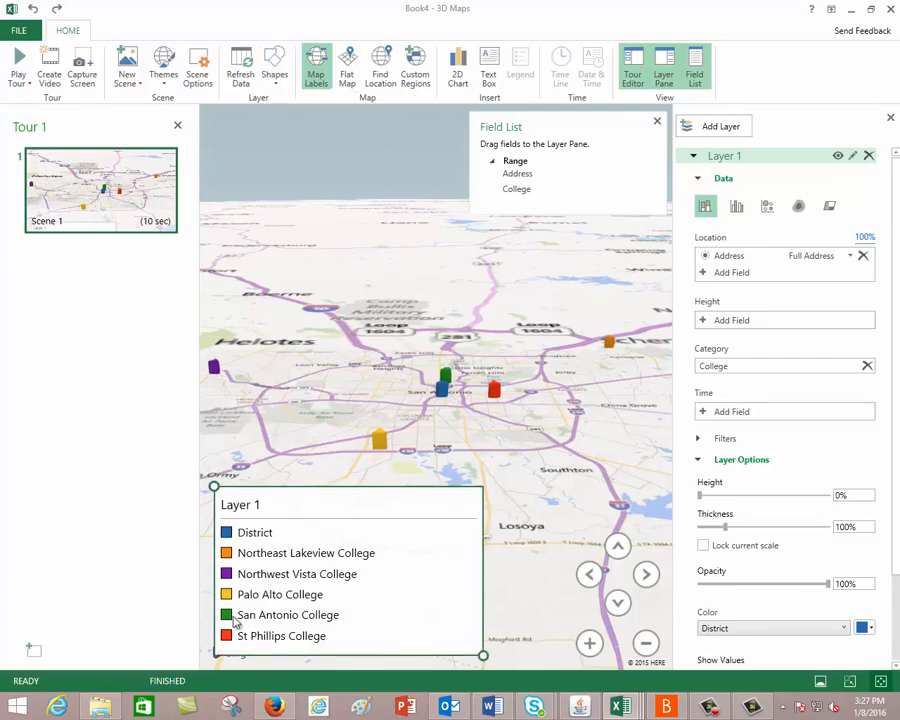
pyautogui.scroll(-2, 760, 420)
pyautogui.moveTo(725, 421); pyautogui.dragTo(743, 423)
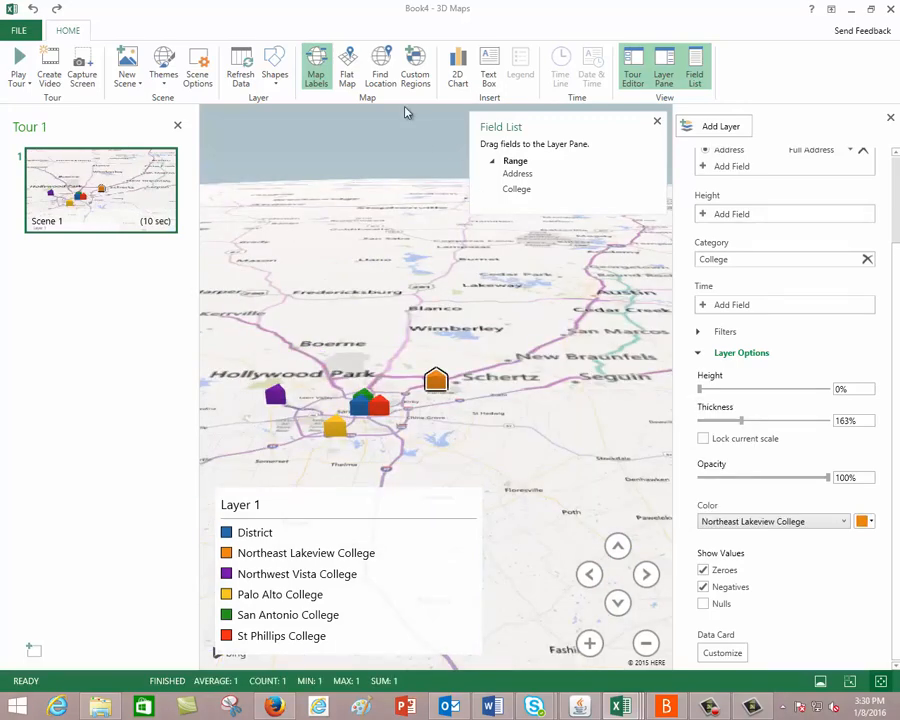
# Find the location "northeast lakeview college" on the map and close the location search
pyautogui.click(385, 72)
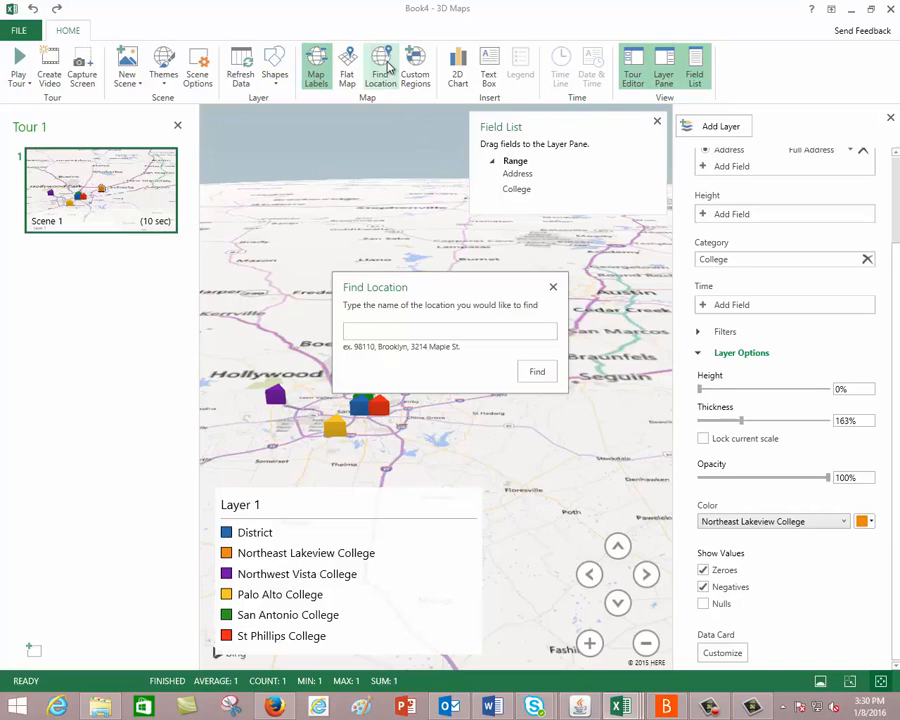
pyautogui.write('northeast lakeview college')
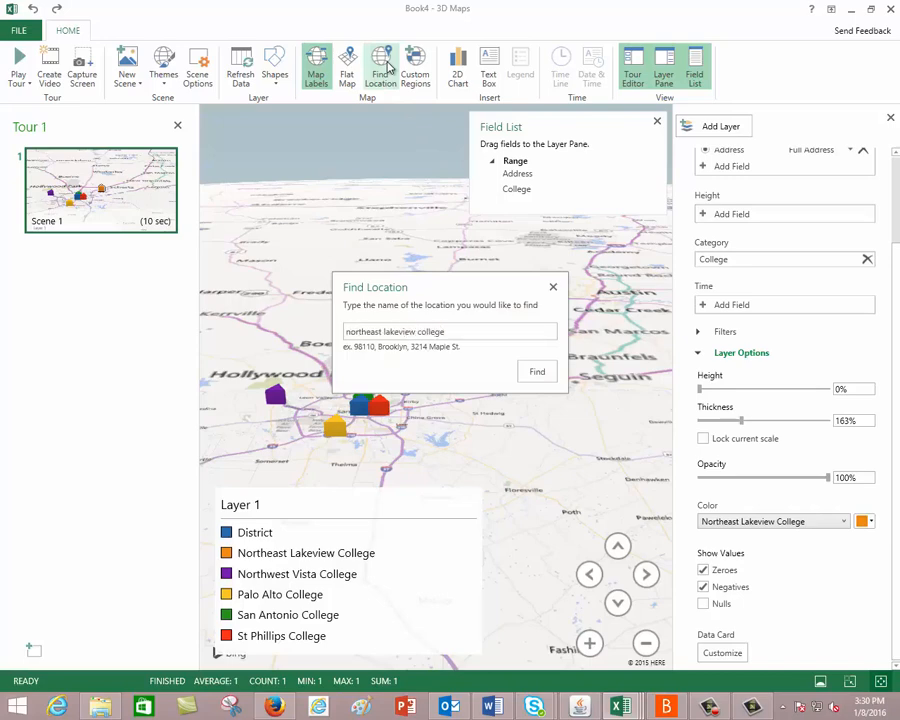
pyautogui.click(537, 371)
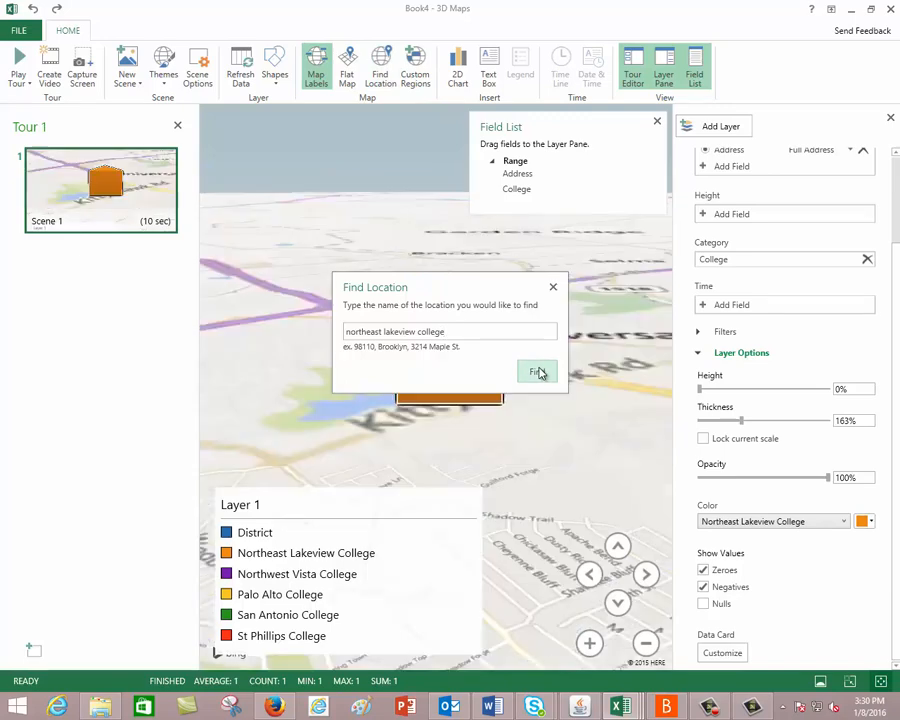
pyautogui.click(554, 287)
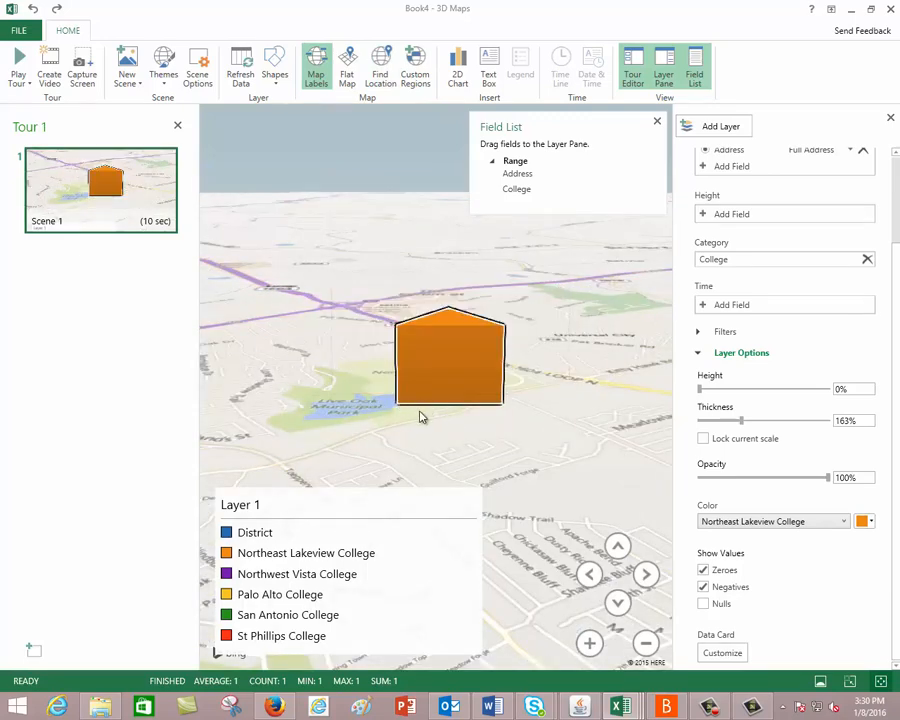
# Annotate the orange marker with the title "Northeast Lakeview College" and the description "Located near scenic Live Oak Lake"
pyautogui.click(646, 646)
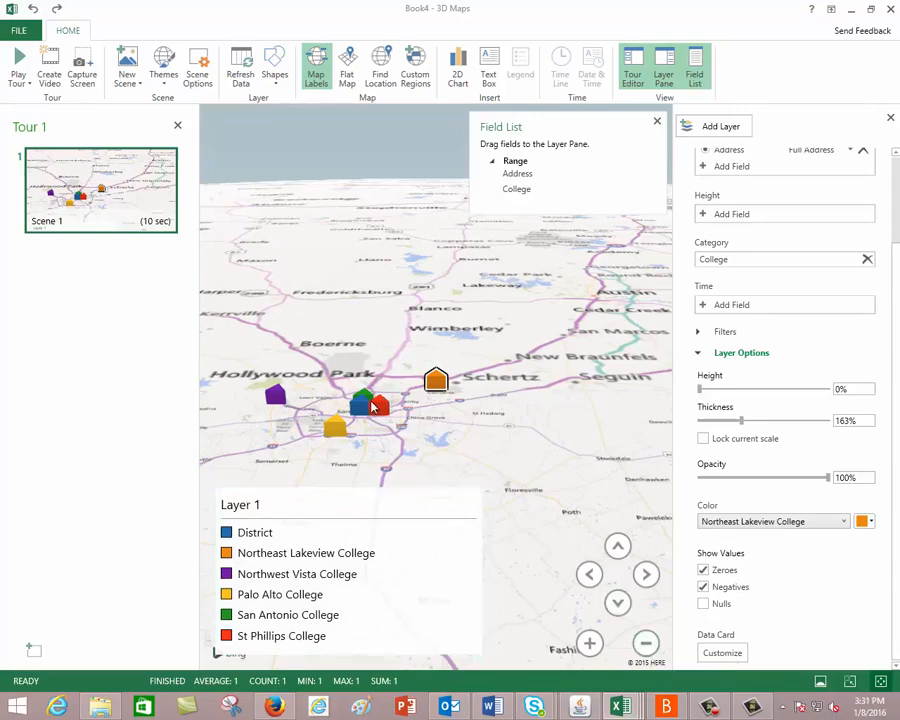
pyautogui.rightClick(435, 381)
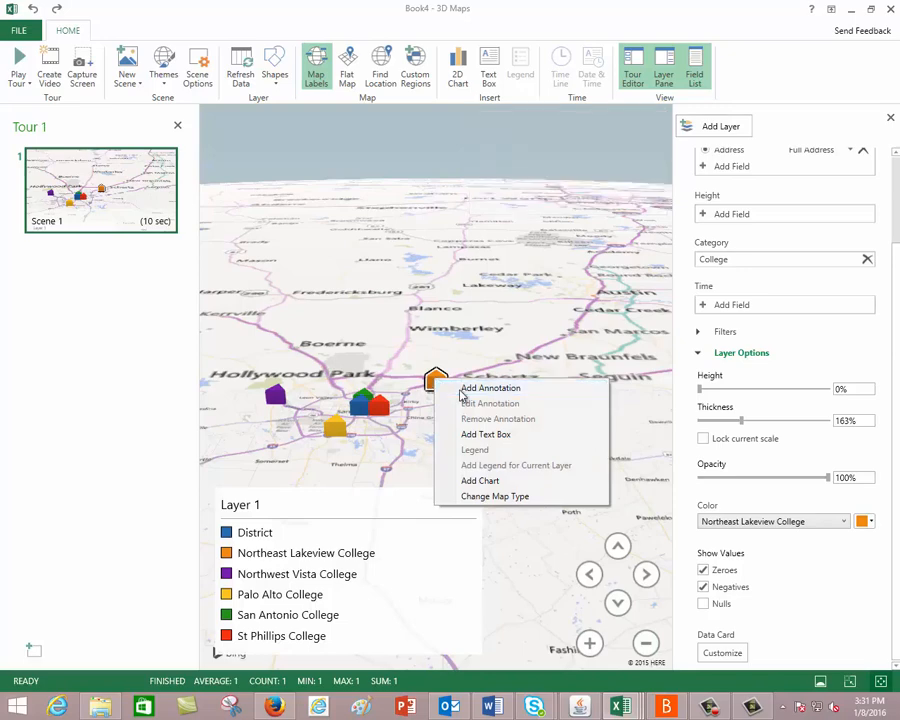
pyautogui.click(463, 390)
pyautogui.write('N')
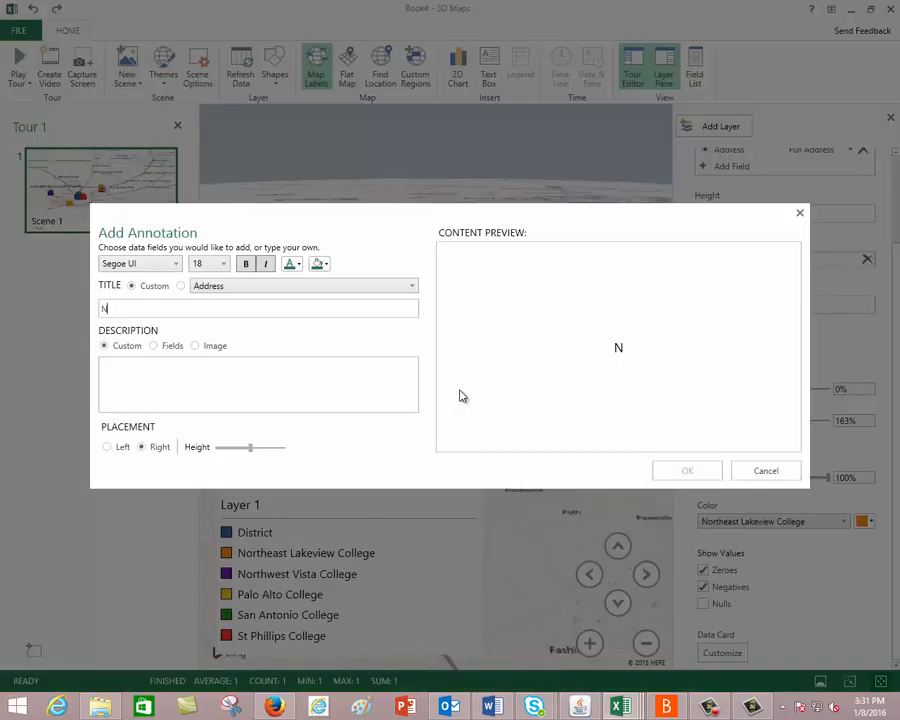
pyautogui.write('ortheas')
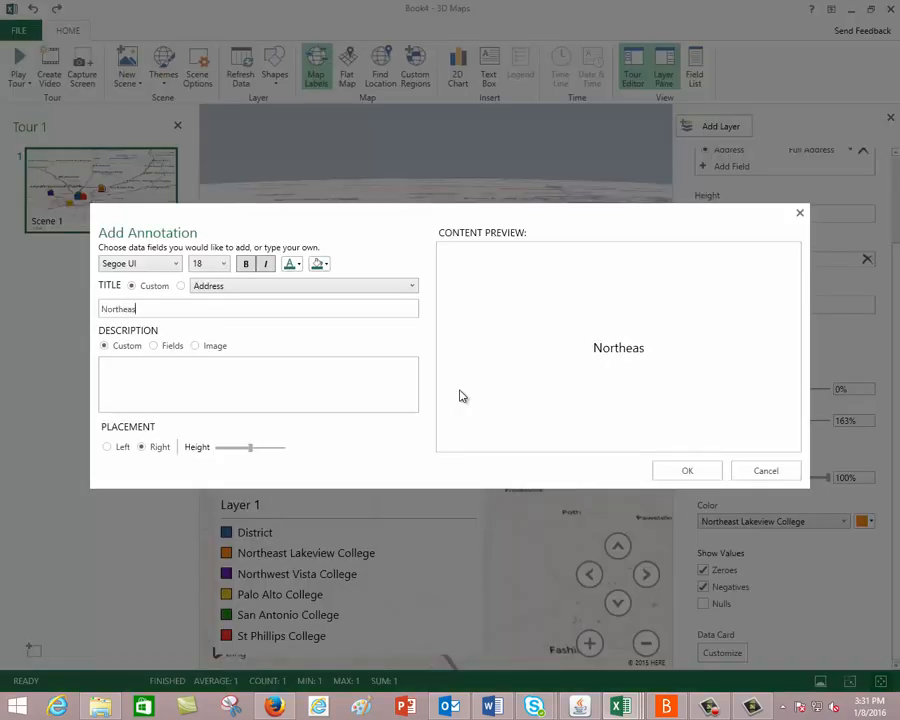
pyautogui.write('t Lakeview College')
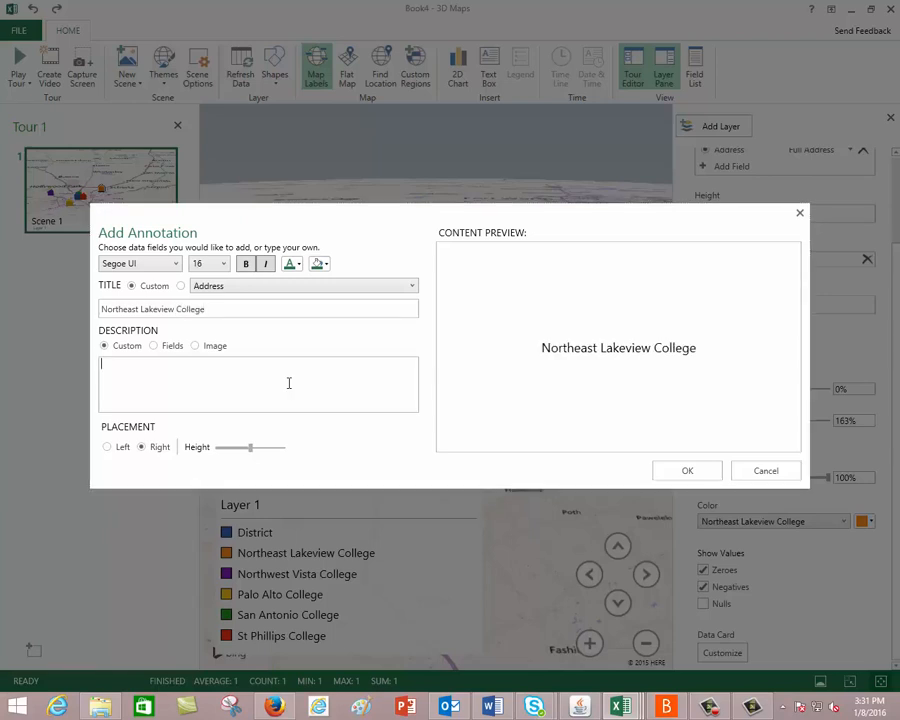
pyautogui.write('Located near scenic Live Oak Lake')
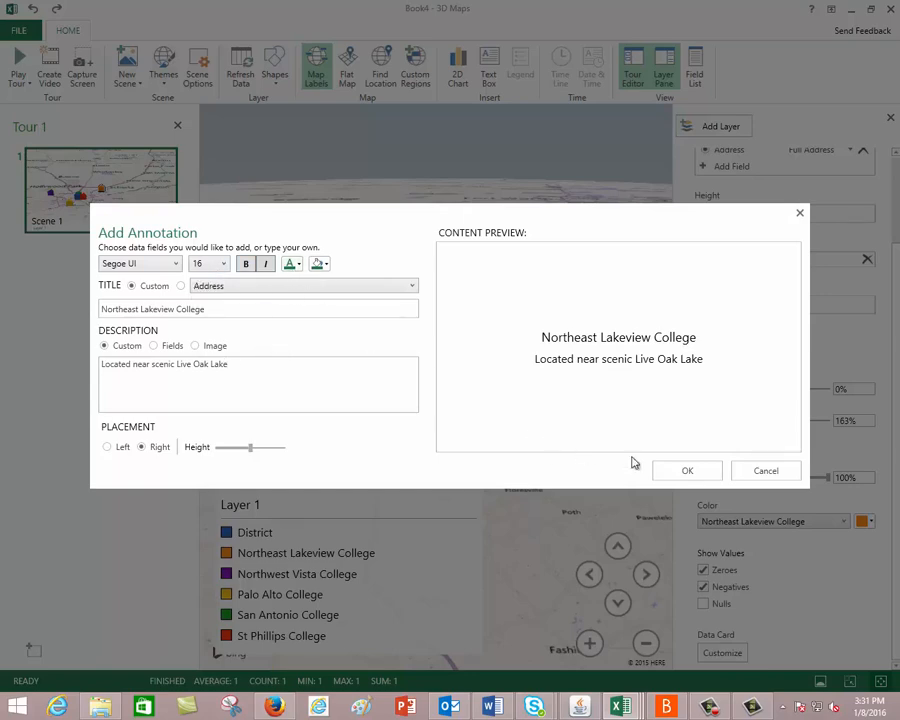
pyautogui.click(686, 472)
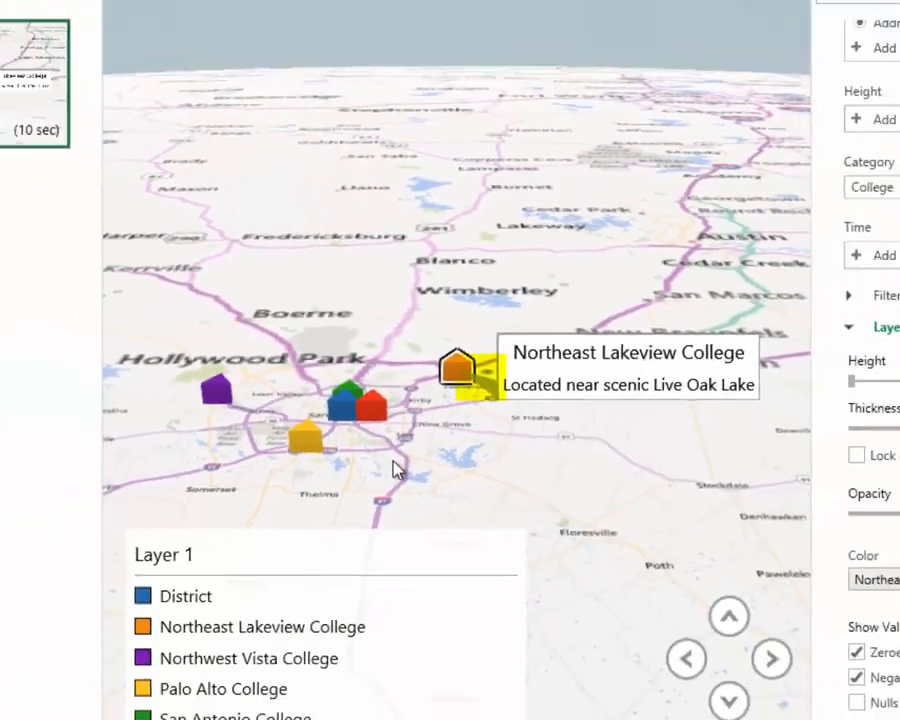
# Annotate the red marker with the title "St Phillips College", using left placement and a reduced annotation height
pyautogui.moveTo(372, 406)
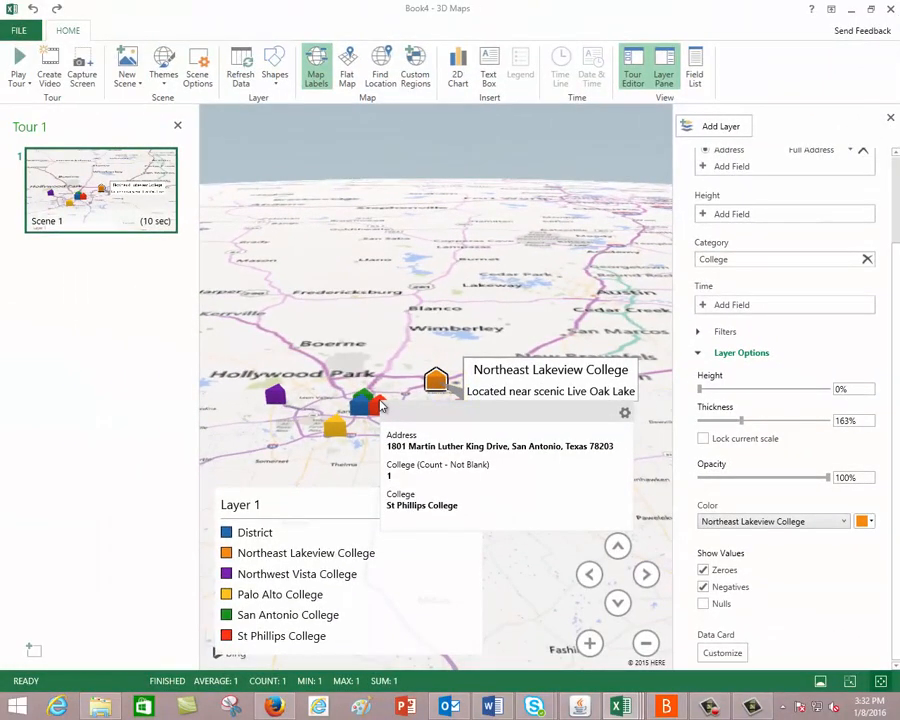
pyautogui.rightClick(381, 405)
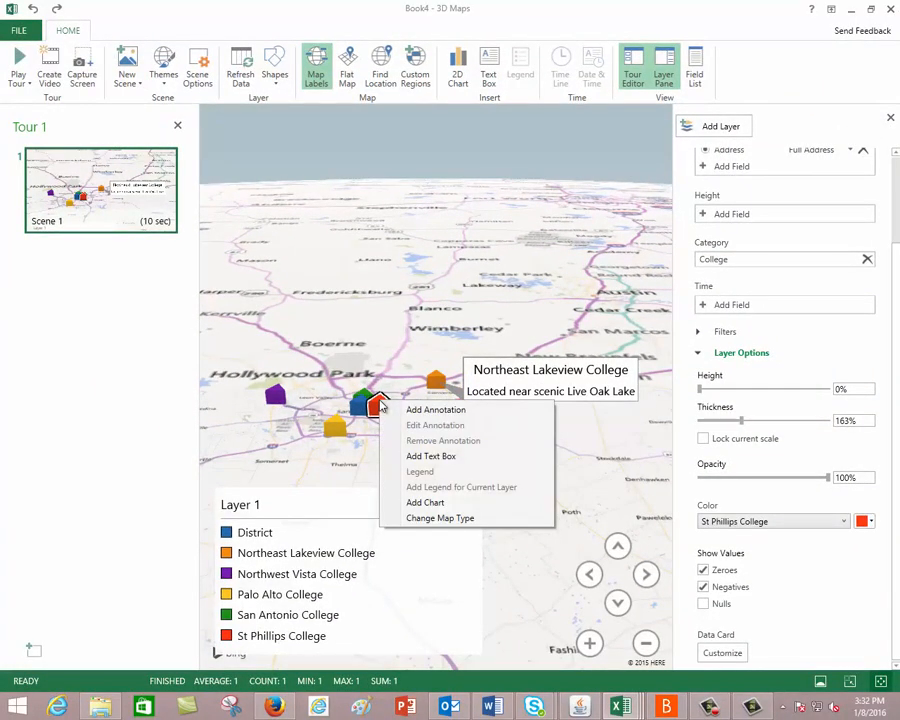
pyautogui.click(435, 409)
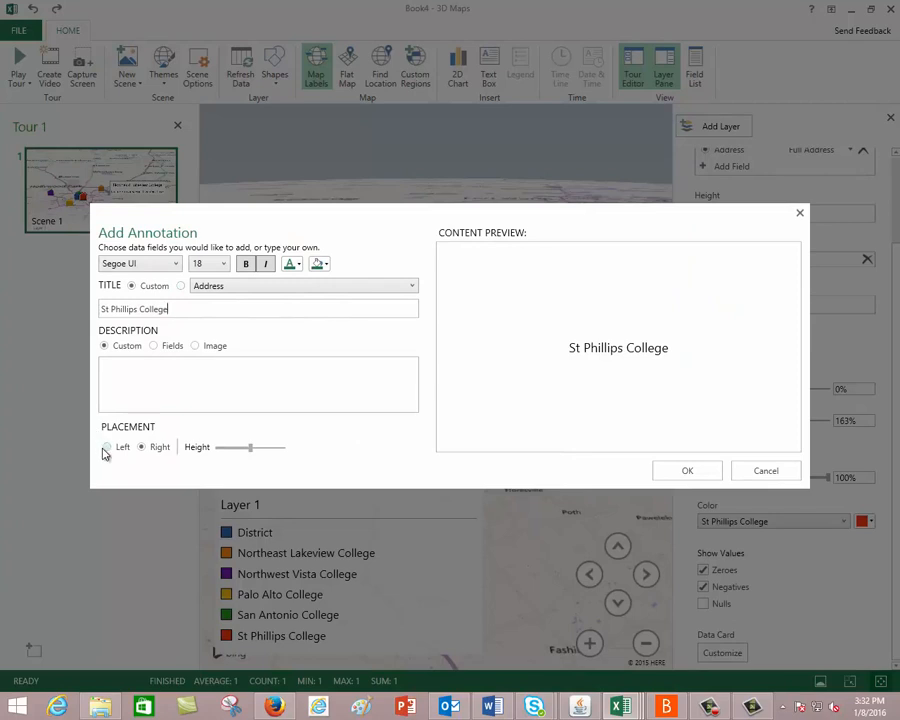
pyautogui.click(105, 447)
pyautogui.moveTo(246, 450); pyautogui.dragTo(232, 451)
pyautogui.click(681, 472)
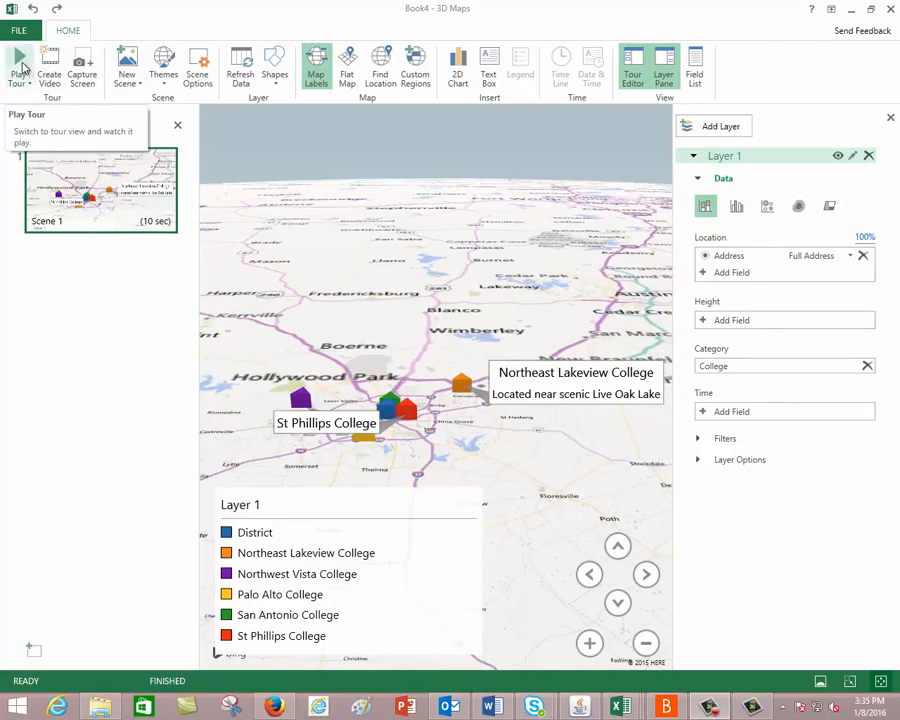
# Play the tour of the annotated college map scene
pyautogui.click(20, 66)
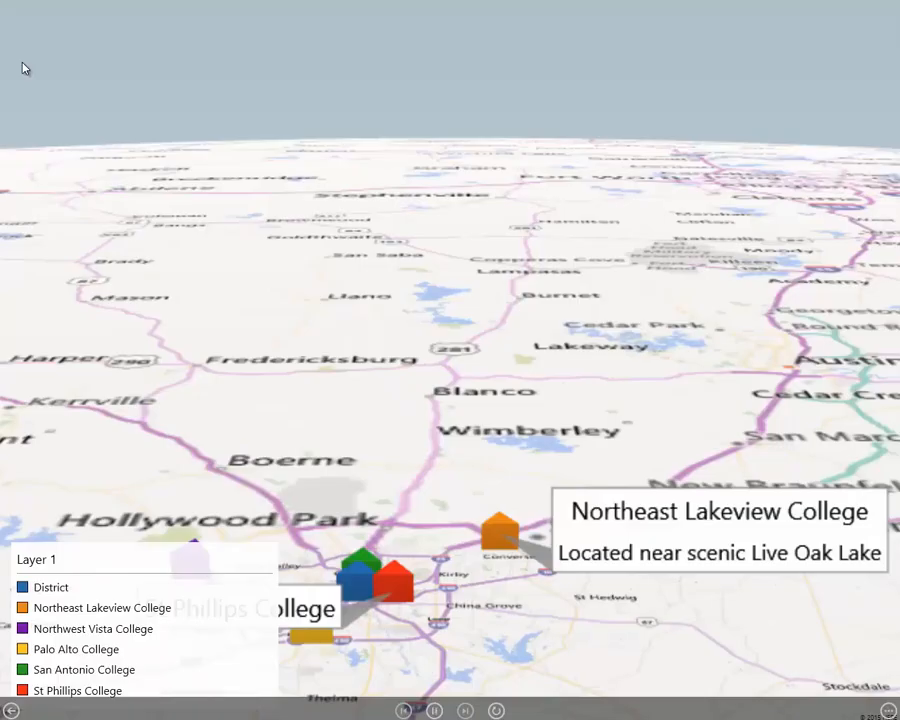